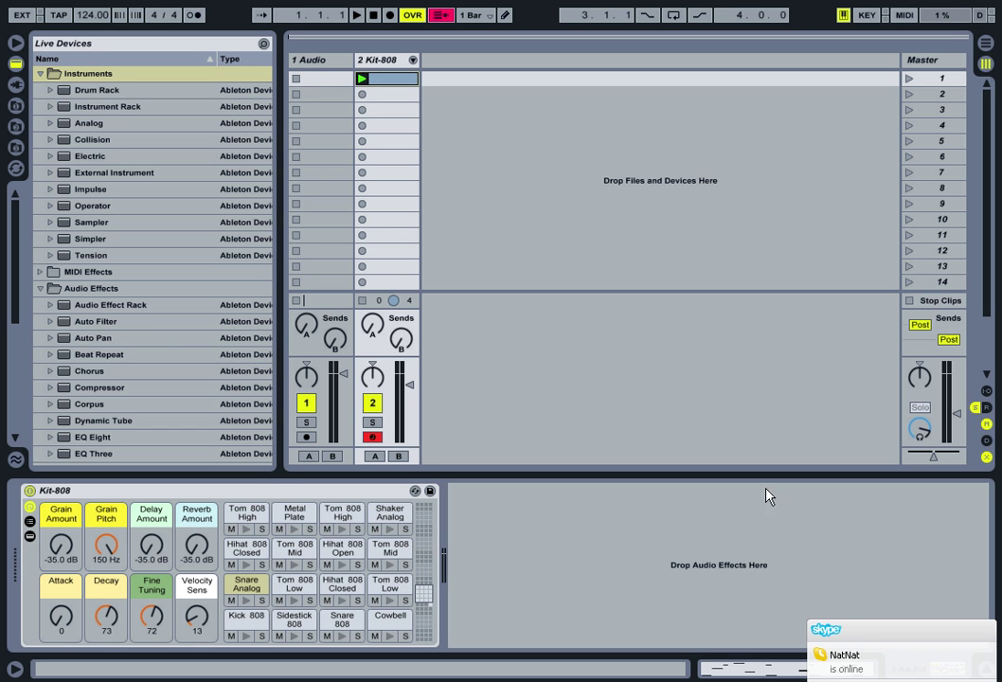
Dismiss the Skype chat notification.
click(987, 631)
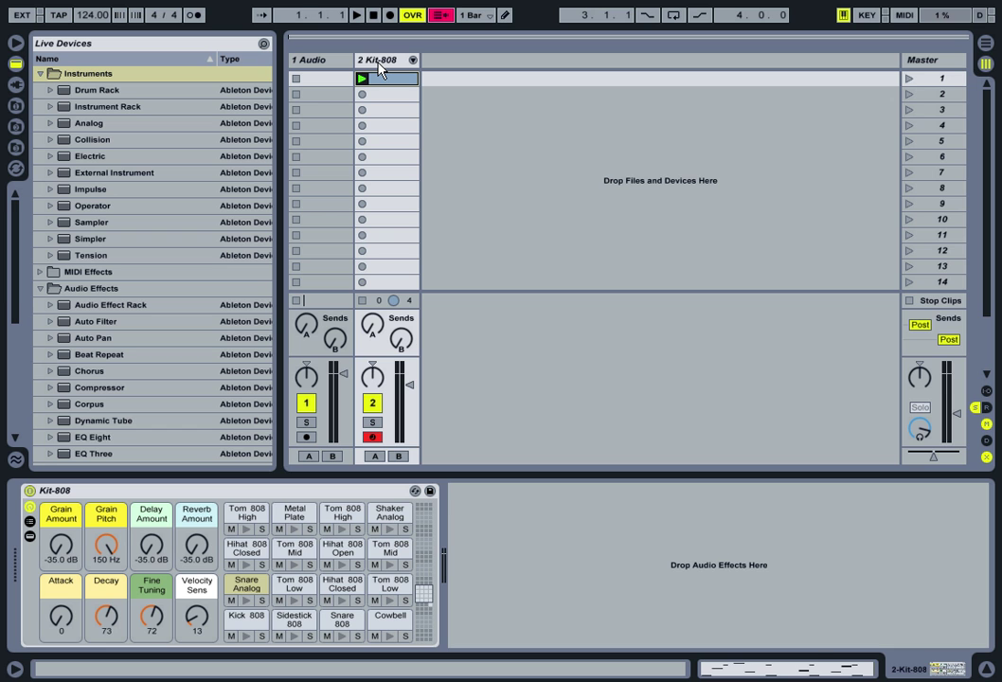
Open the Kit-808 clip's notes, start it looping, and give the session area more height.
double_click(383, 90)
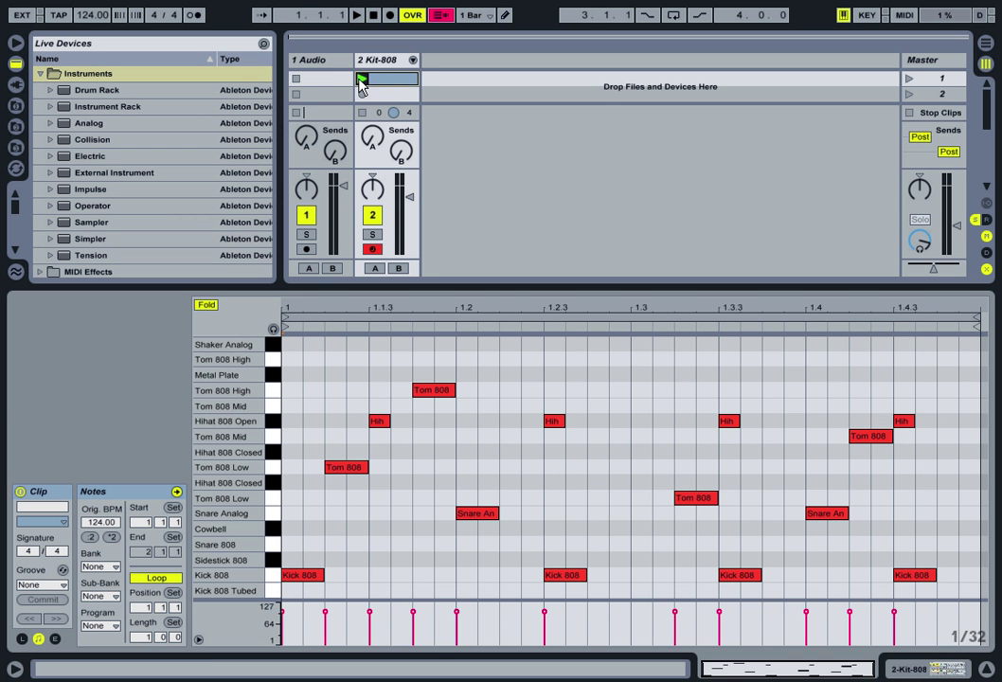
click(360, 80)
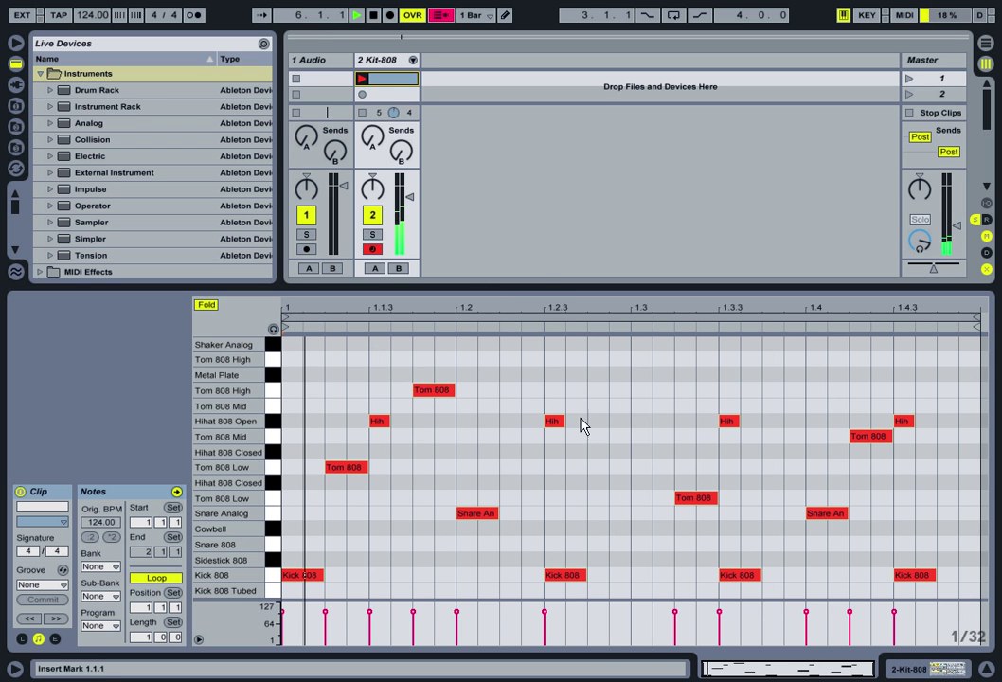
drag(542, 286, 541, 387)
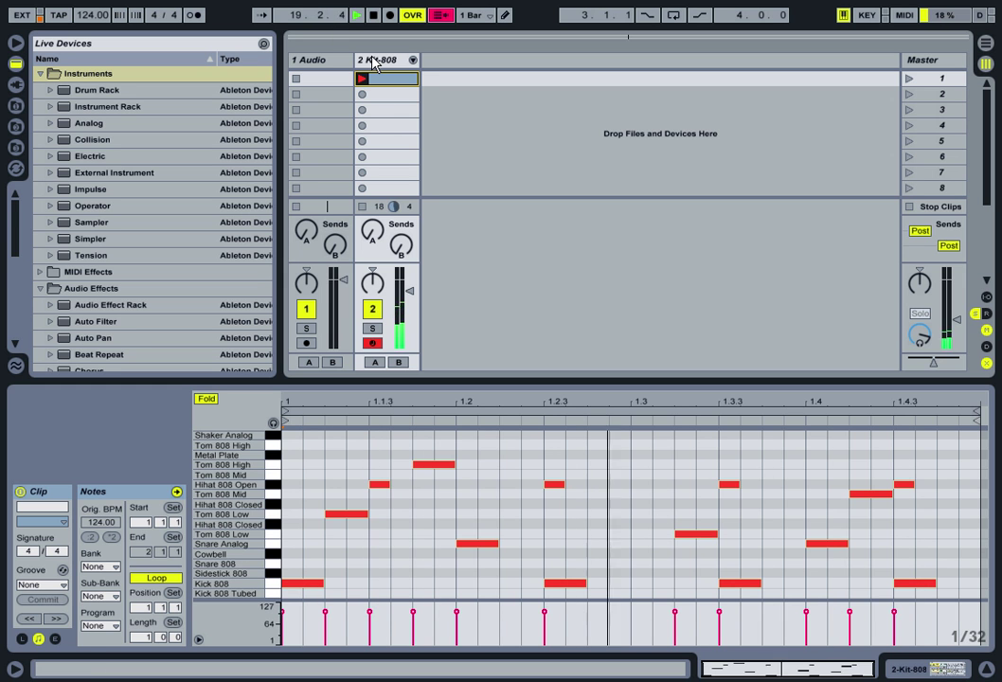
Show the Kit-808 Drum Rack device with its sample pads and macro knobs in the Detail View.
click(375, 63)
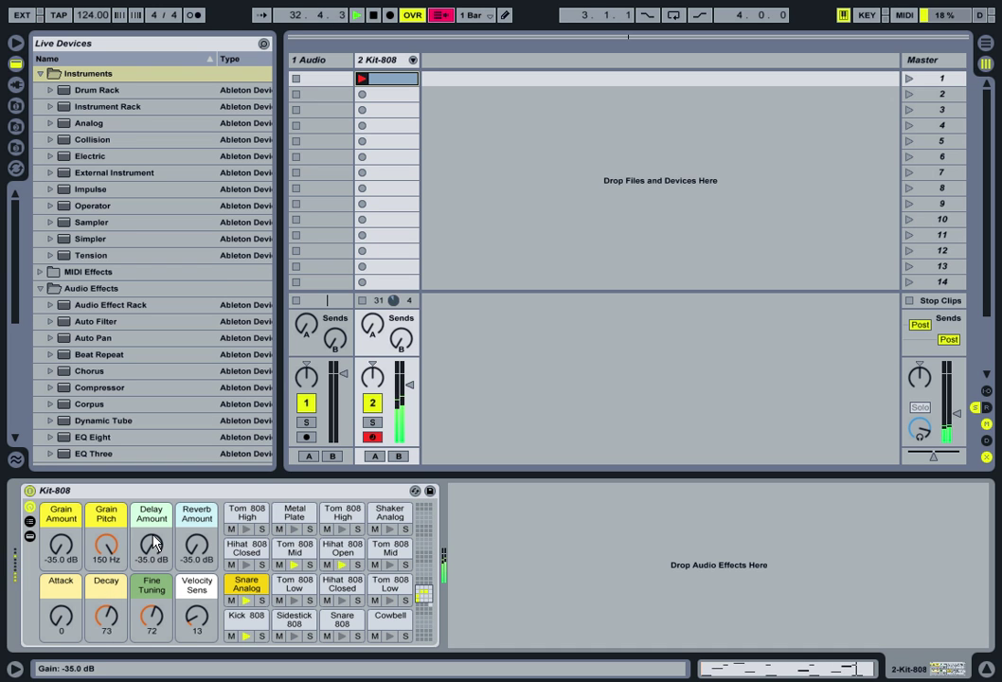
double_click(388, 81)
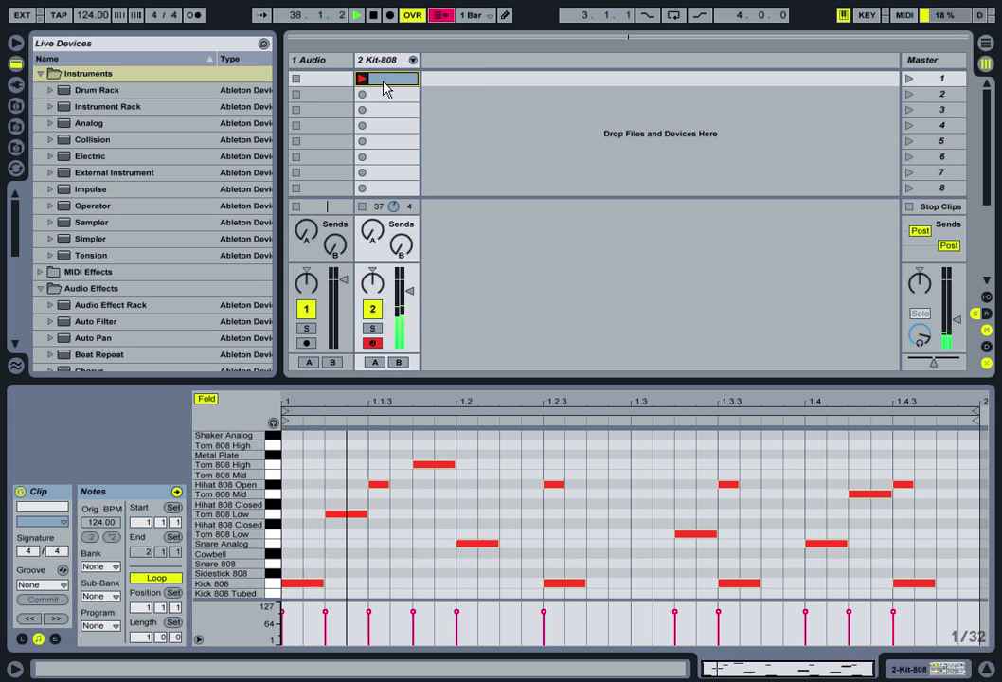
click(384, 60)
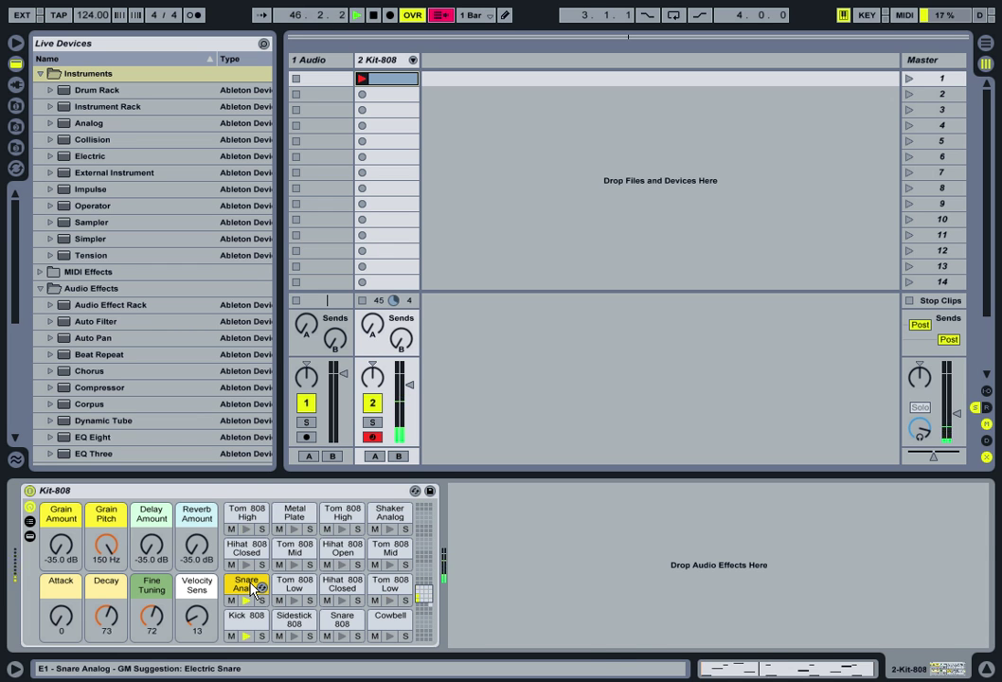
Expand the Snare Analog chain and set its Operator Filter to 131 Hz and Tone to -2.5 dB.
click(253, 588)
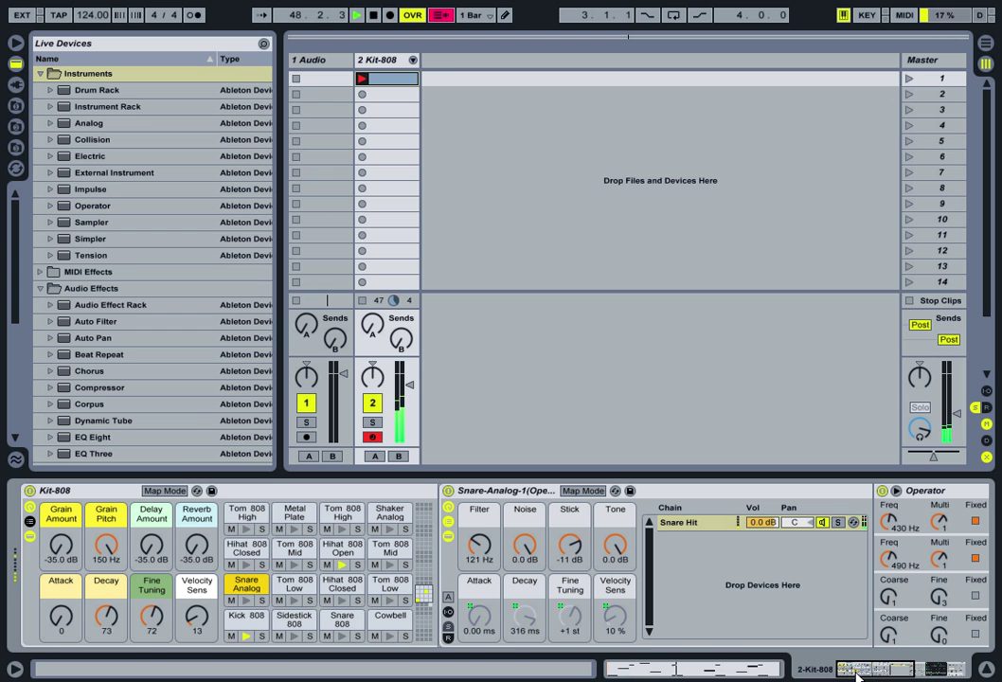
drag(858, 674, 887, 668)
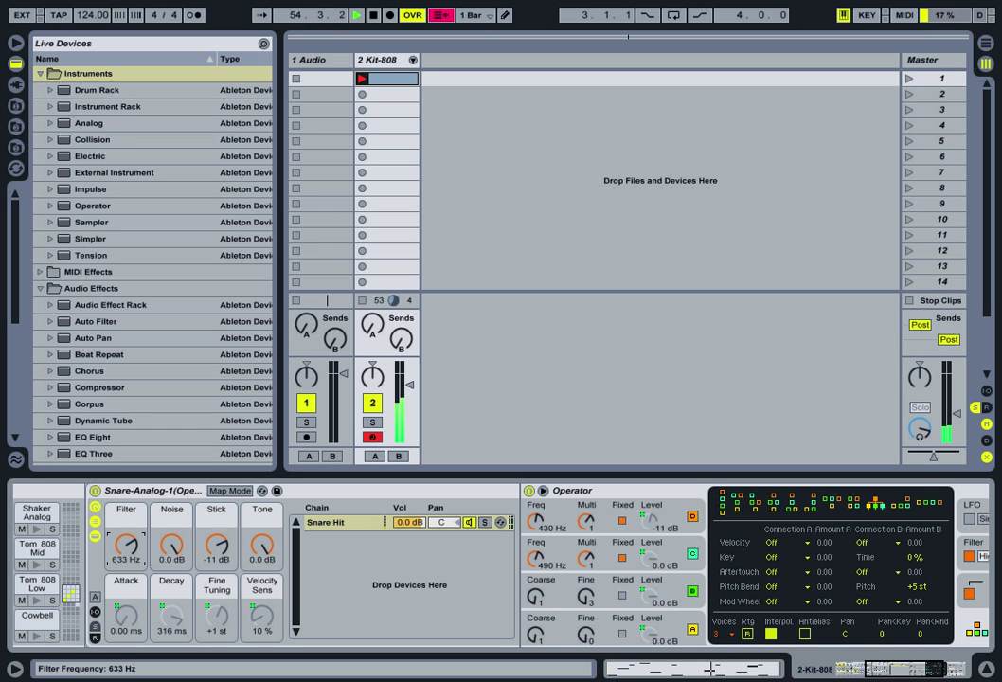
mouse_move(126, 545)
mouse_down()
mouse_move(126, 559)
mouse_move(126, 535)
mouse_up()
mouse_move(266, 550)
mouse_down()
mouse_move(266, 567)
mouse_move(266, 550)
mouse_up()
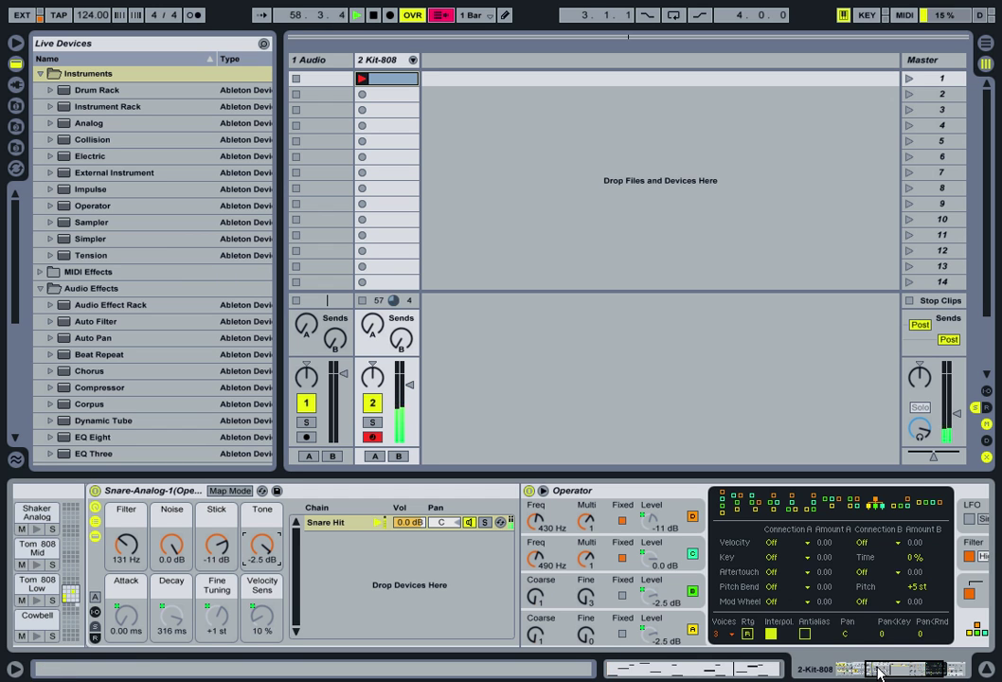
drag(879, 672, 897, 671)
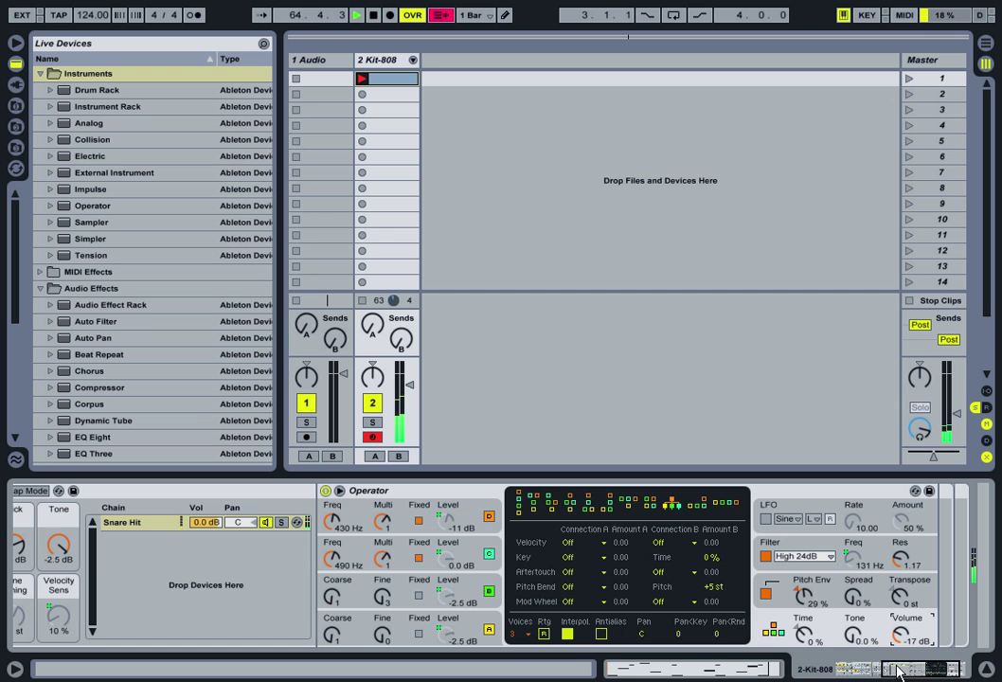
drag(898, 670, 853, 671)
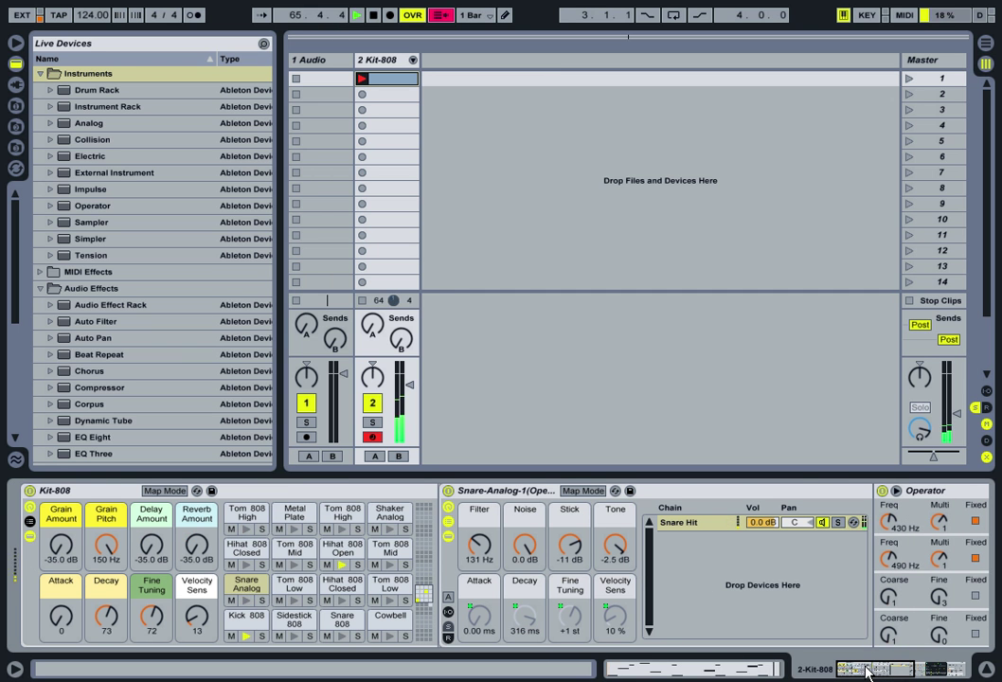
drag(867, 671, 929, 653)
scroll(716, 559, up, 5)
Collapse the Snare Analog pad's device chain.
click(246, 586)
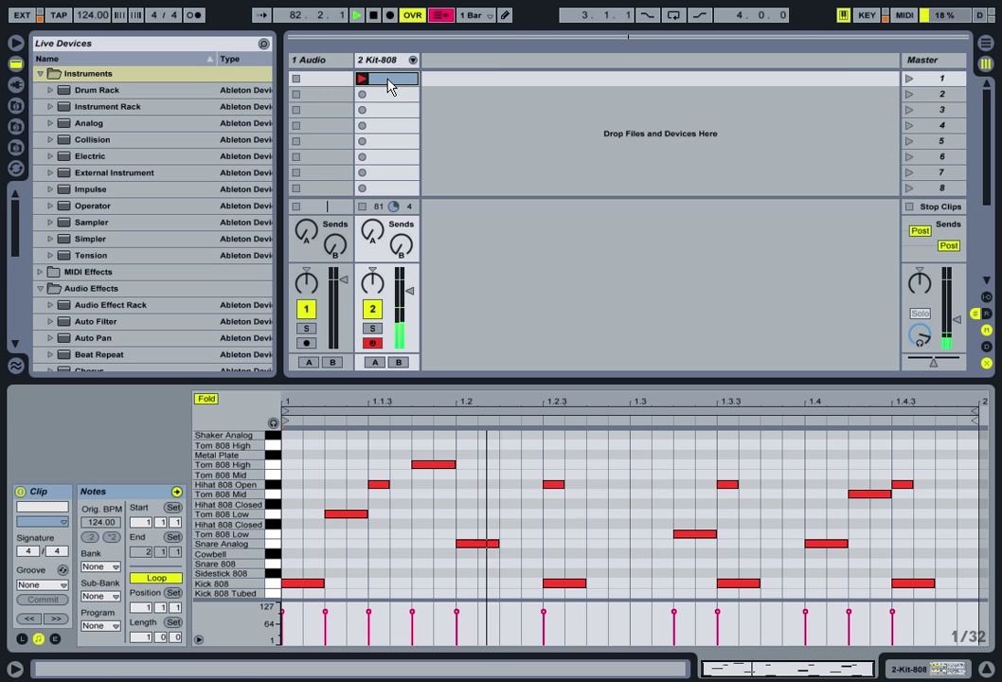
Open the Kit-808 clip and assign the Swing 16-3 groove from its Groove chooser.
double_click(388, 82)
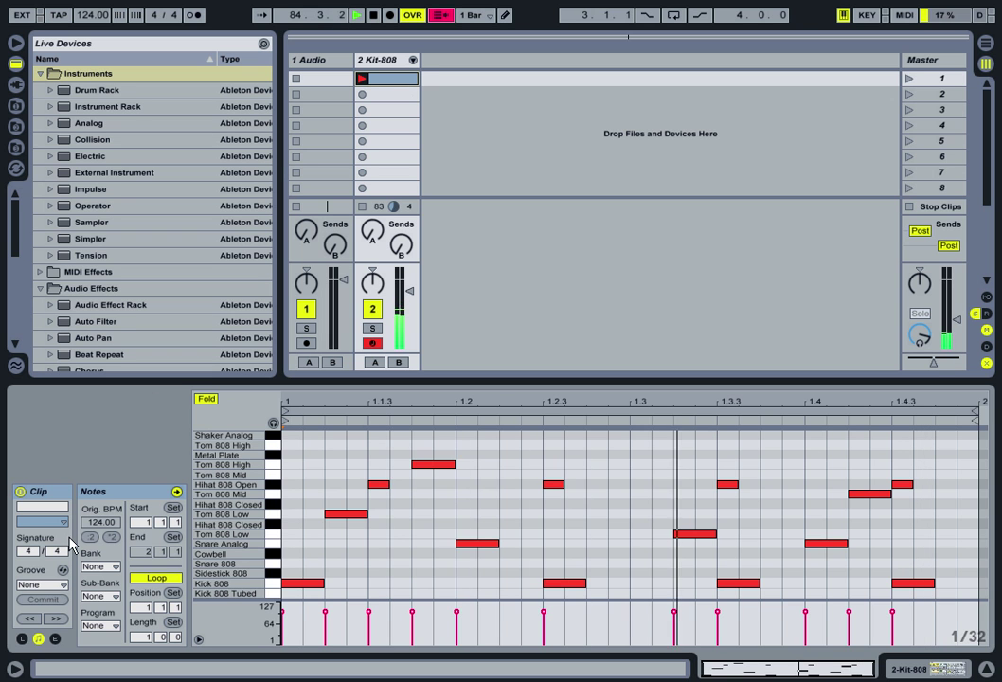
click(56, 587)
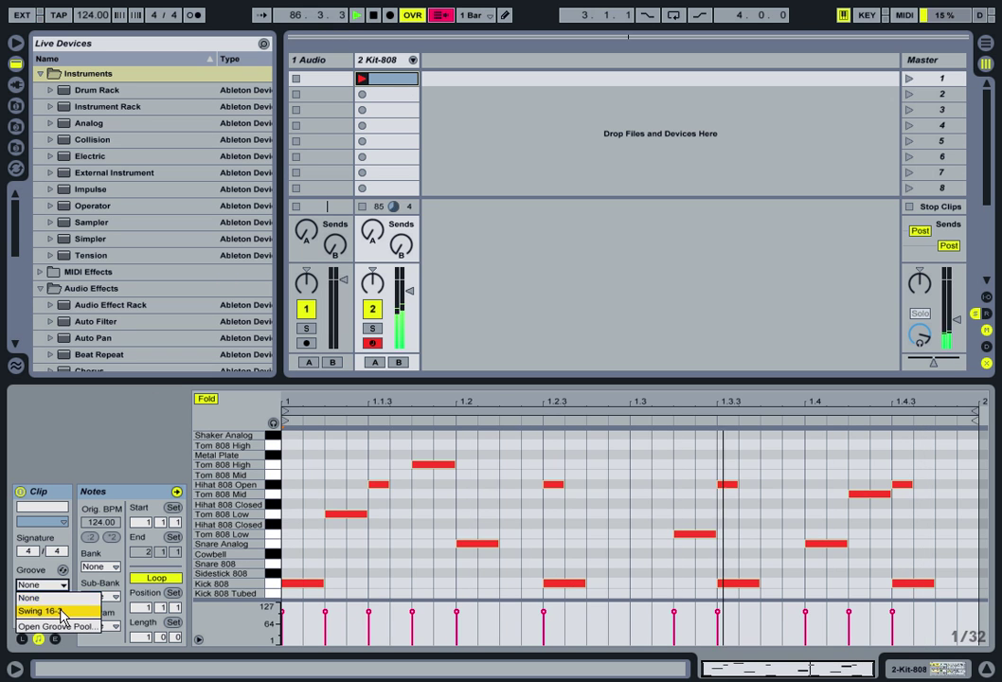
click(59, 611)
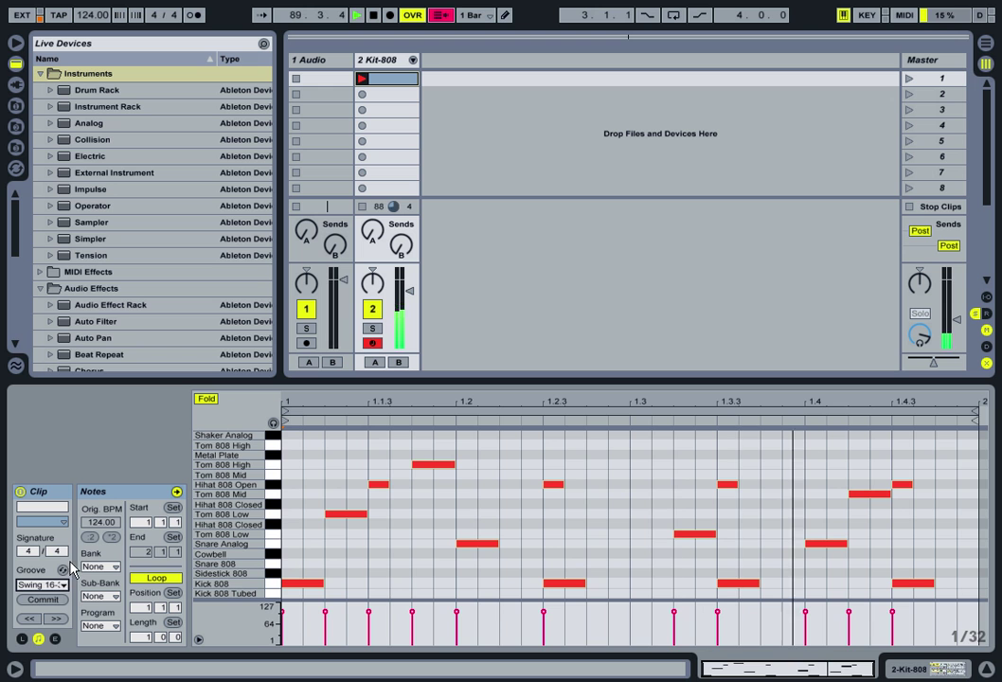
Hot-swap through Swing 16-2, Swing 8-1 and Swing 8-3 grooves, ending back on Swing 16-3.
click(62, 572)
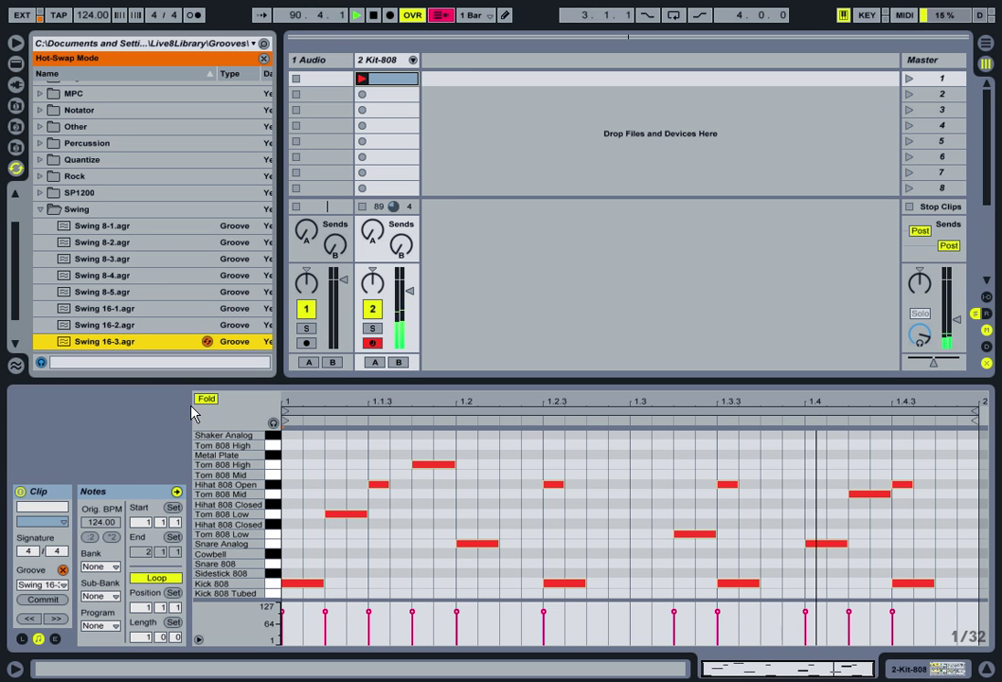
drag(414, 381, 425, 487)
scroll(26, 287, up, 2)
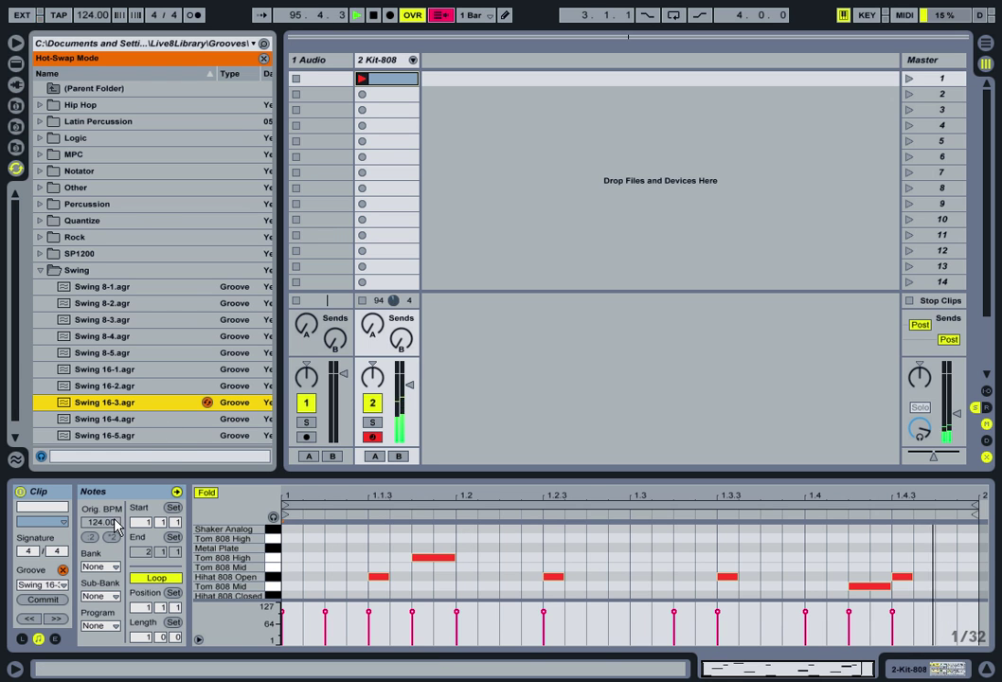
key(Up)
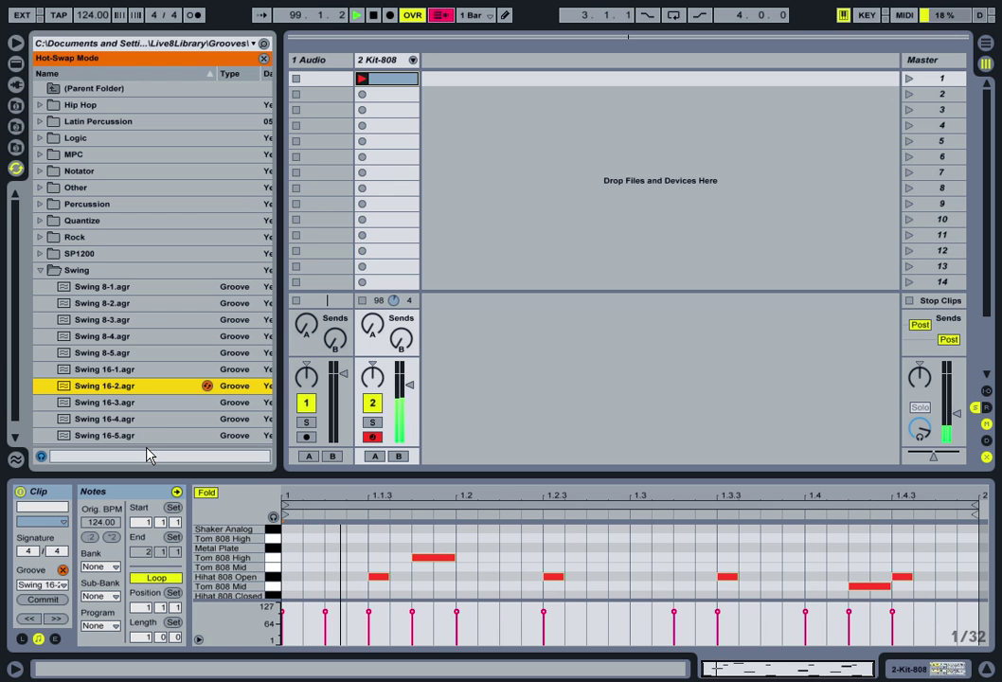
key(Up)
key(Up)
key(Up)
key(Up)
key(Up)
key(Up)
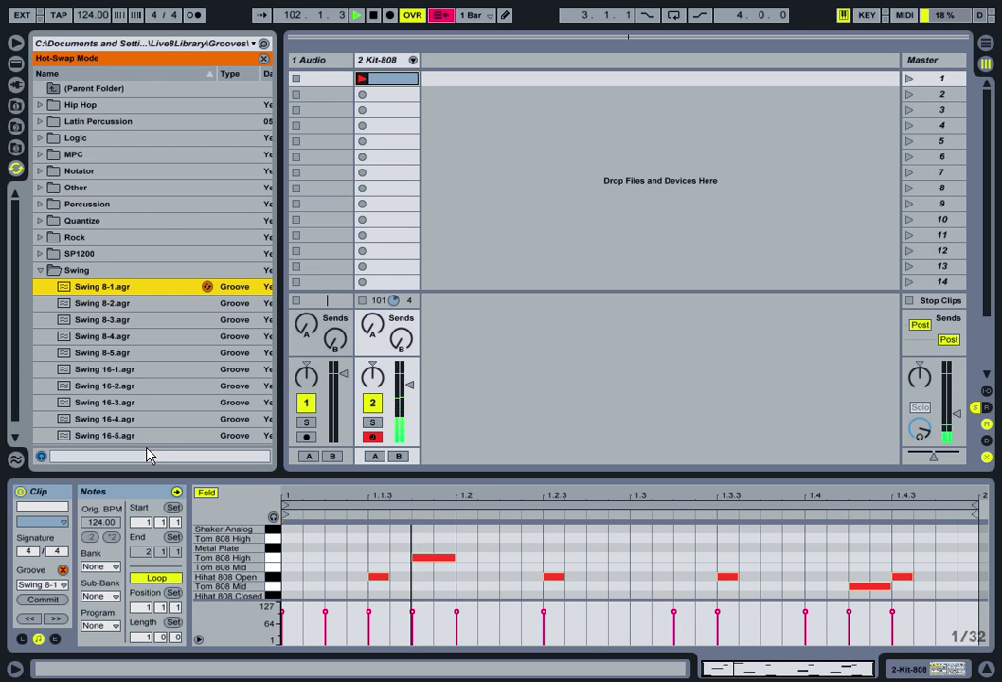
key(Down)
key(Down)
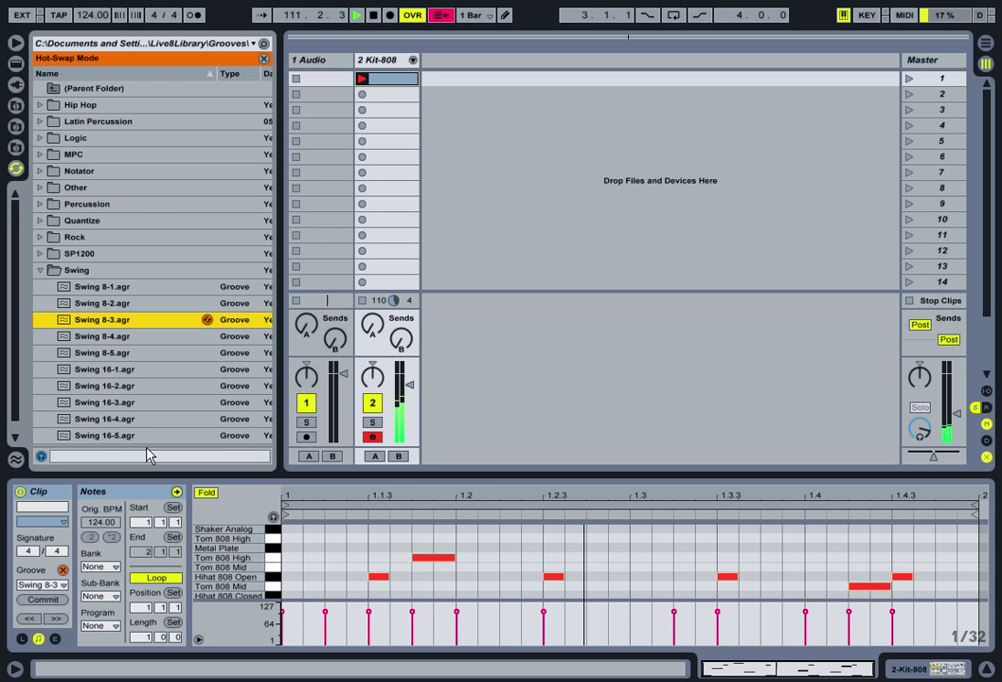
key(Down)
key(Down)
key(Down)
key(Down)
key(Down)
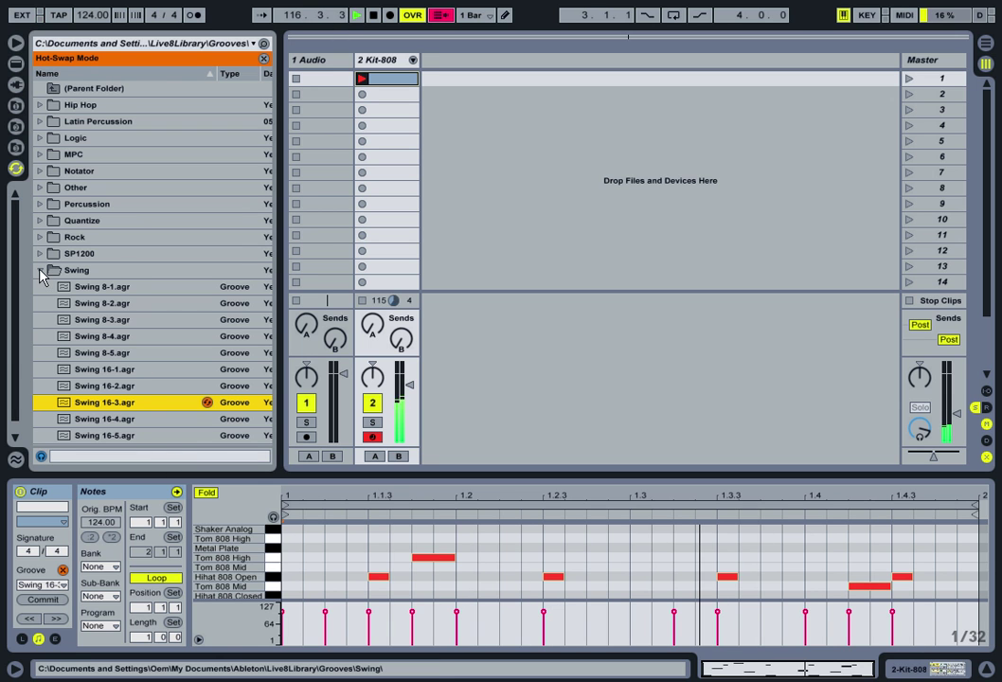
Return to the Kit-808 rack and map its eight macros to MIDI CC 21–24 and 70–73.
click(380, 62)
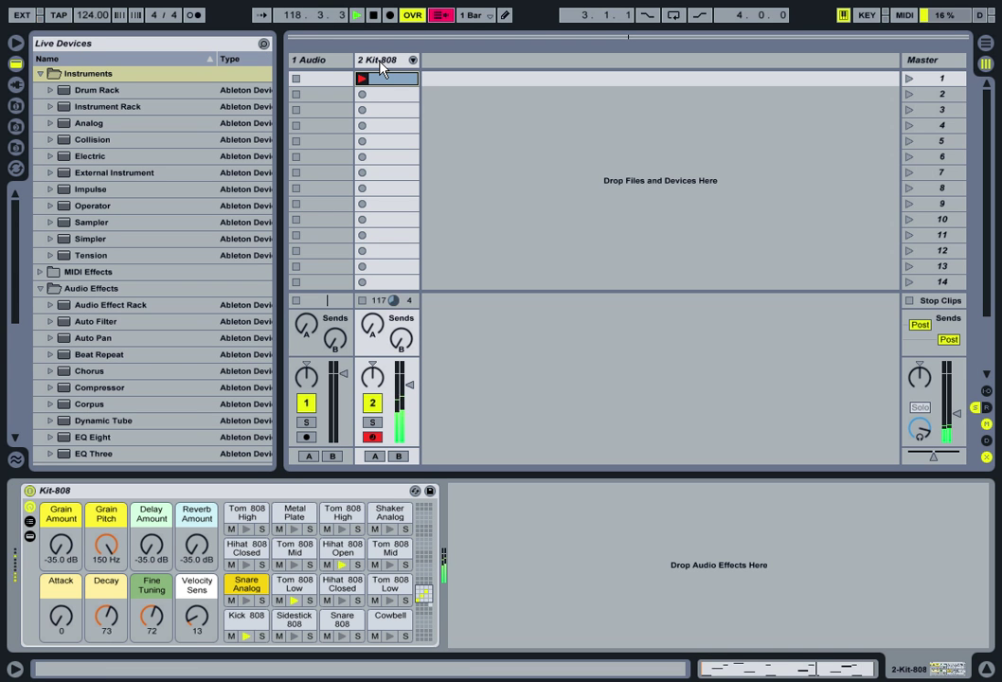
click(903, 15)
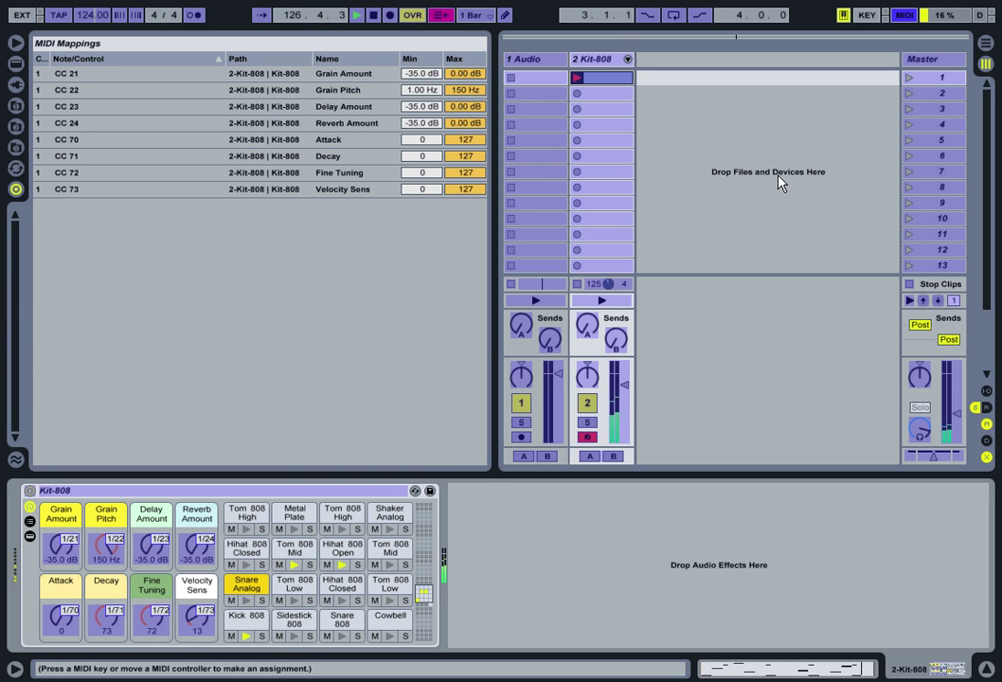
click(904, 15)
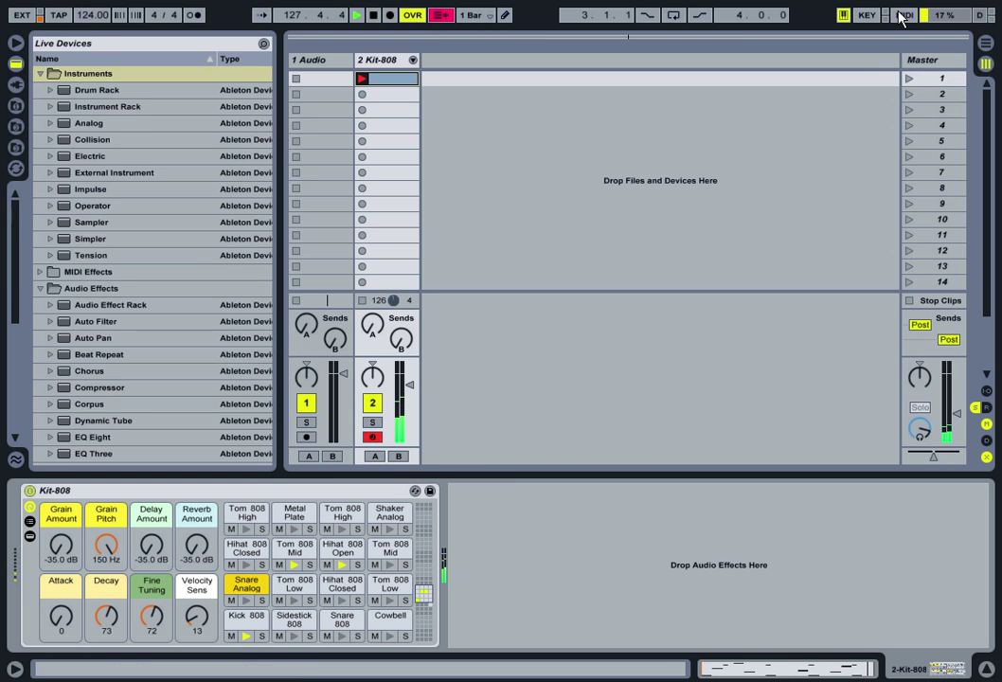